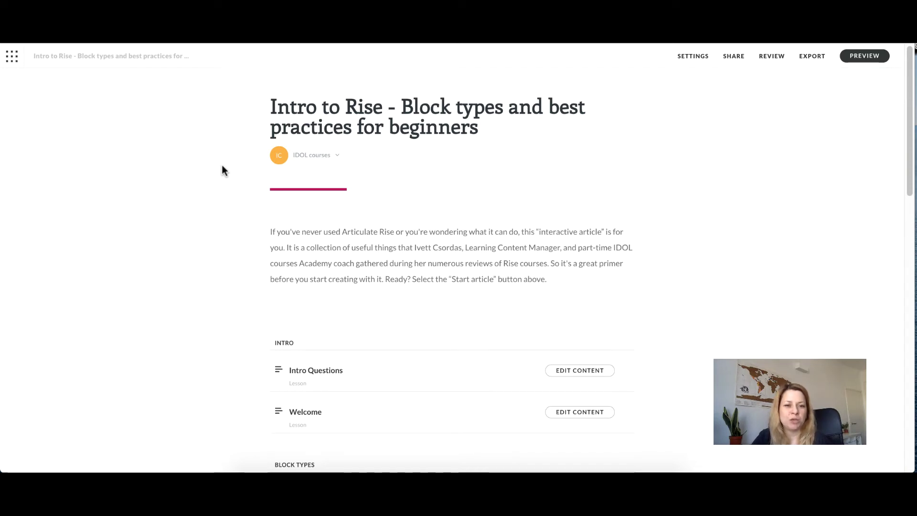
Look through the course outline from the Intro lessons to the Additional Notes section at the end
scroll(222, 165, "down", 1)
scroll(223, 170, "down", 5)
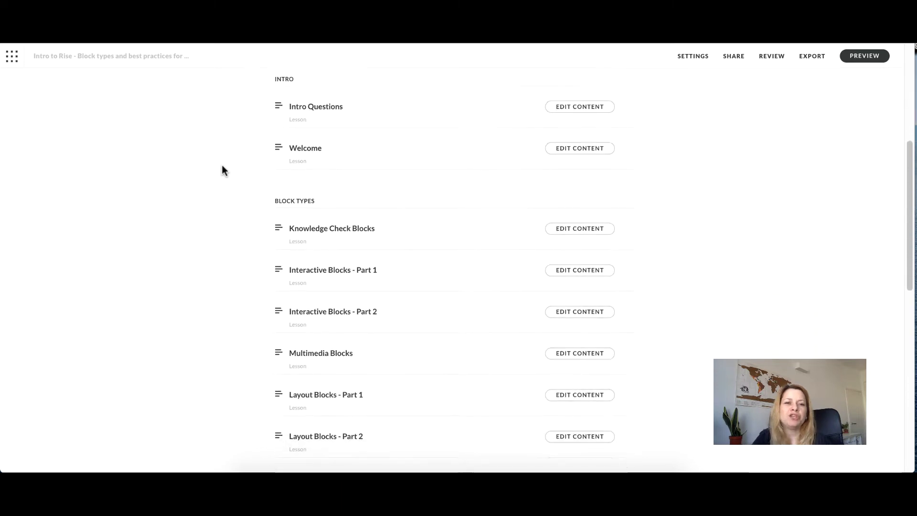
scroll(223, 171, "down", 1)
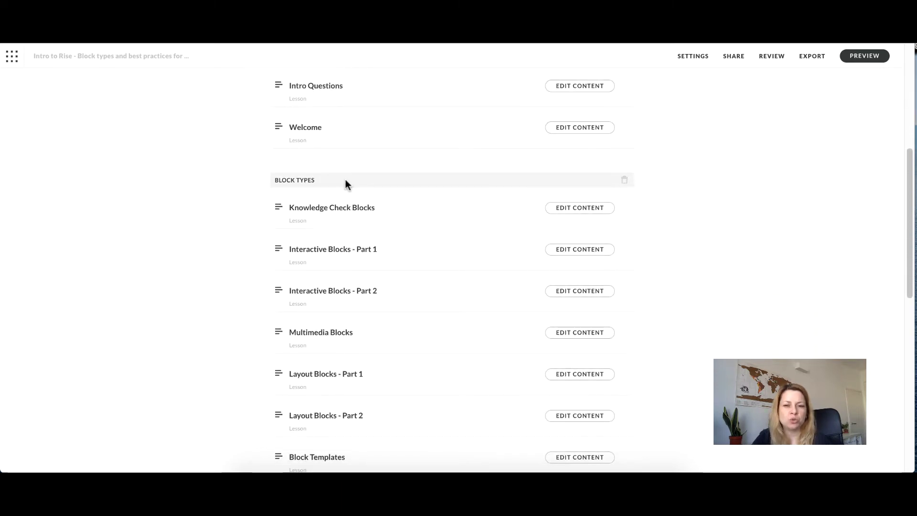
scroll(345, 181, "down", 2)
scroll(345, 383, "down", 1)
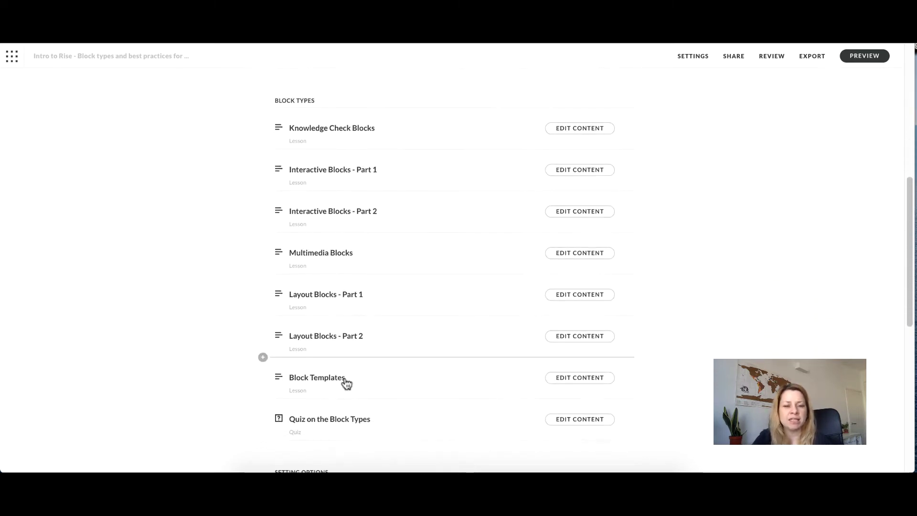
scroll(345, 383, "down", 2)
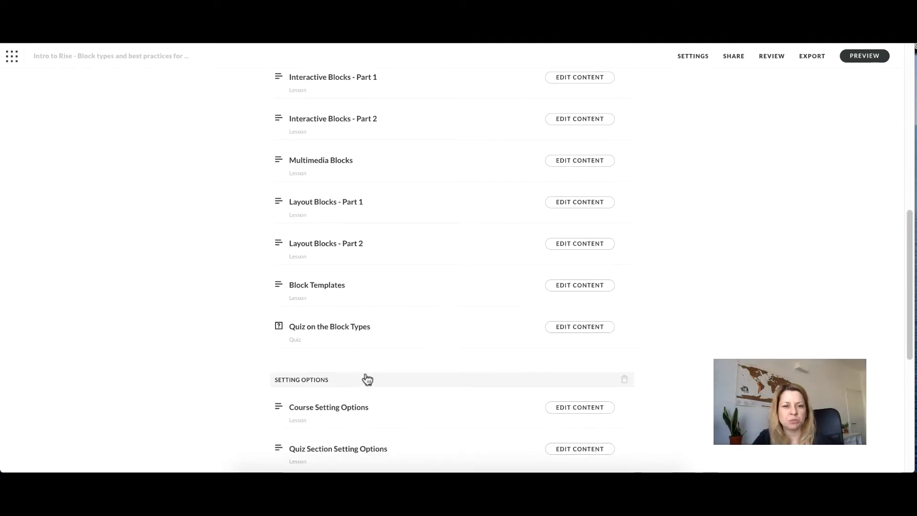
scroll(420, 365, "down", 3)
scroll(420, 365, "down", 4)
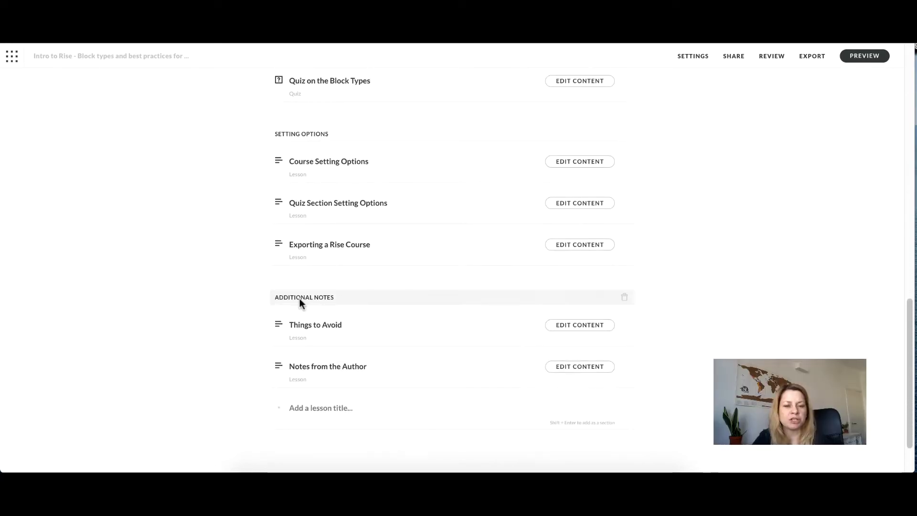
Add a new lesson titled "ggg" at the end of the Additional Notes section
left_click(330, 409)
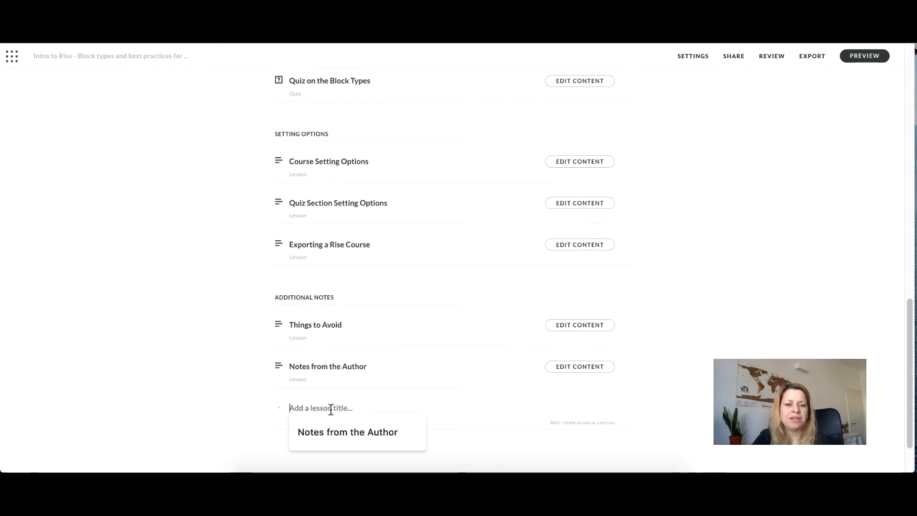
type("ggg")
key("Return")
Browse the ready-made Business Content lessons available for the ggg lesson, leaving without choosing one
scroll(411, 395, "down", 2)
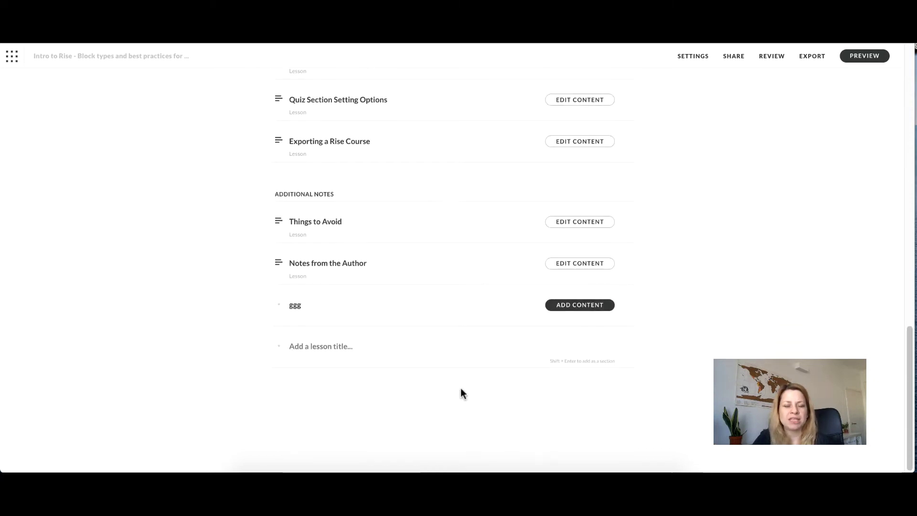
left_click(568, 307)
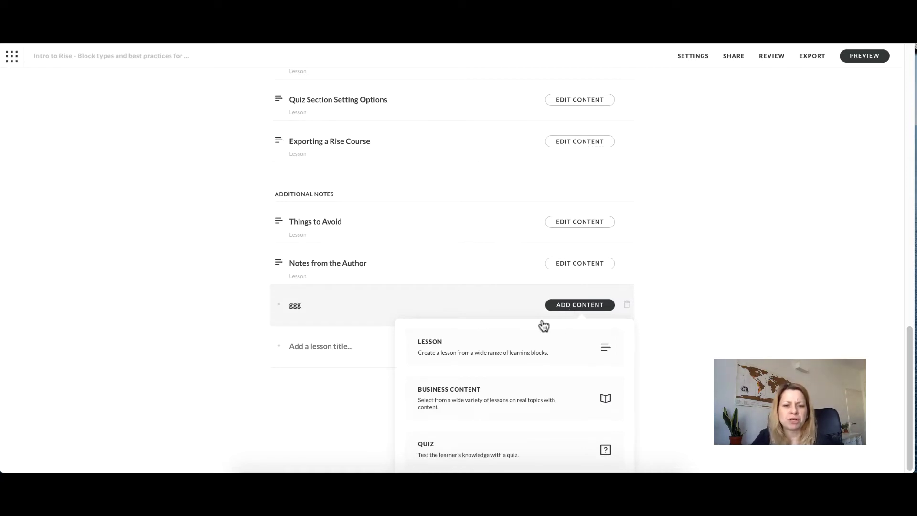
left_click(485, 404)
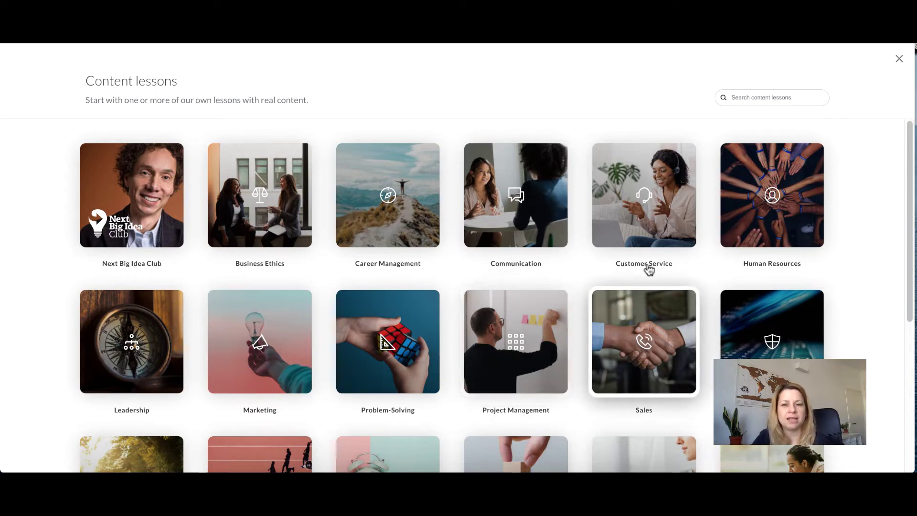
left_click(899, 61)
Set the ggg item's content type to Lesson so that it can be built from learning blocks
scroll(765, 282, "down", 8)
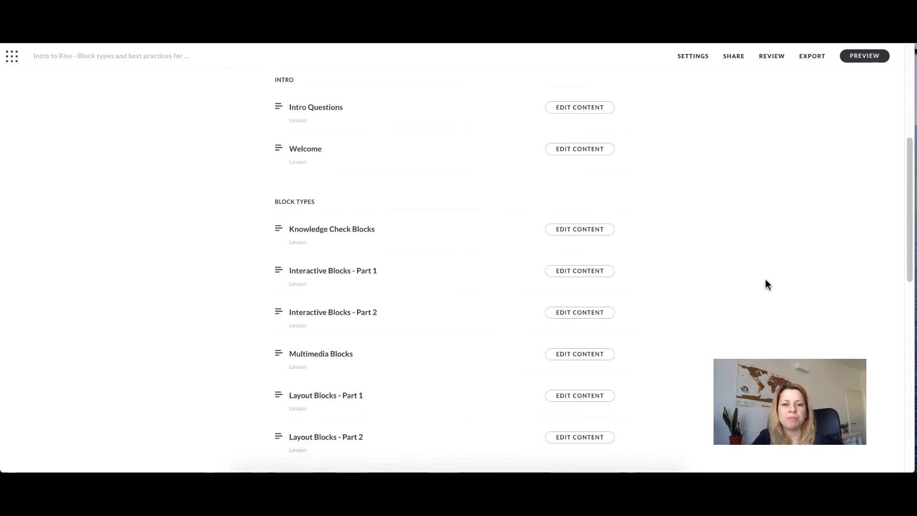
scroll(765, 279, "down", 7)
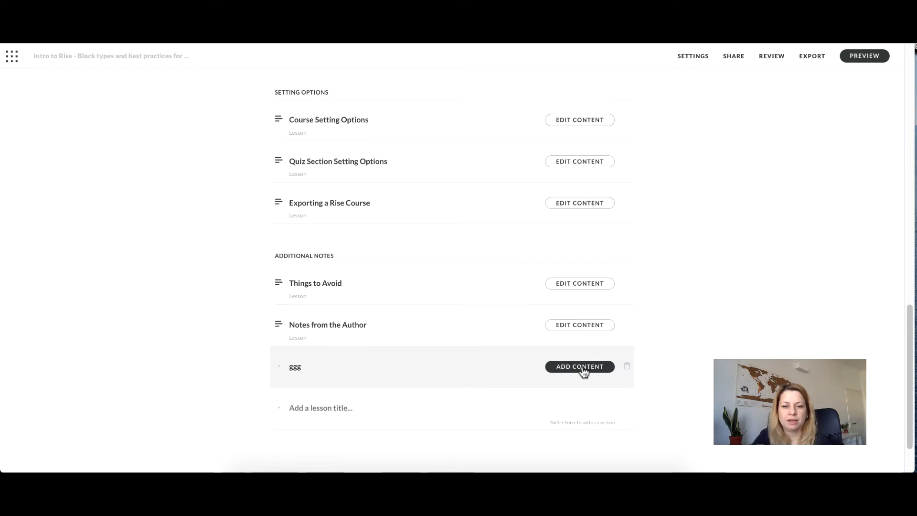
left_click(583, 370)
left_click(531, 407)
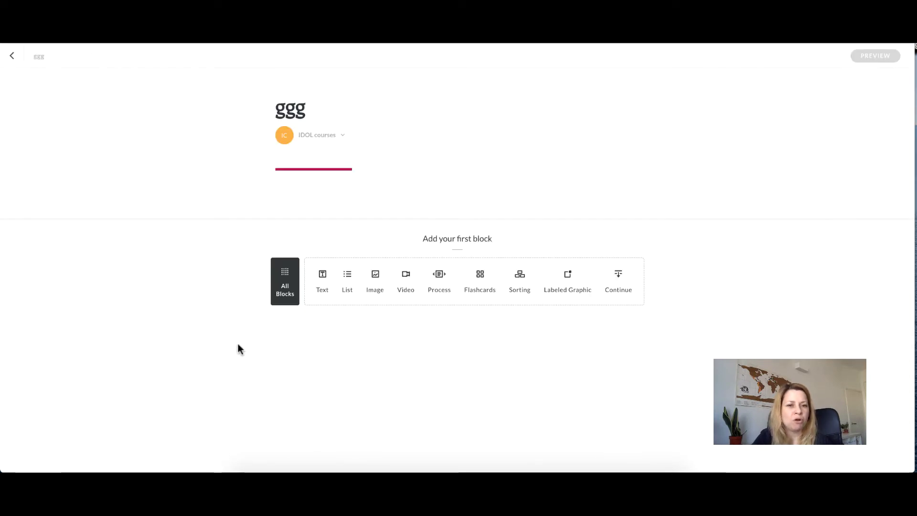
Add five interactive blocks to the empty ggg lesson: Accordion, Tabs, Labeled graphic, Process and Scenario
left_click(286, 292)
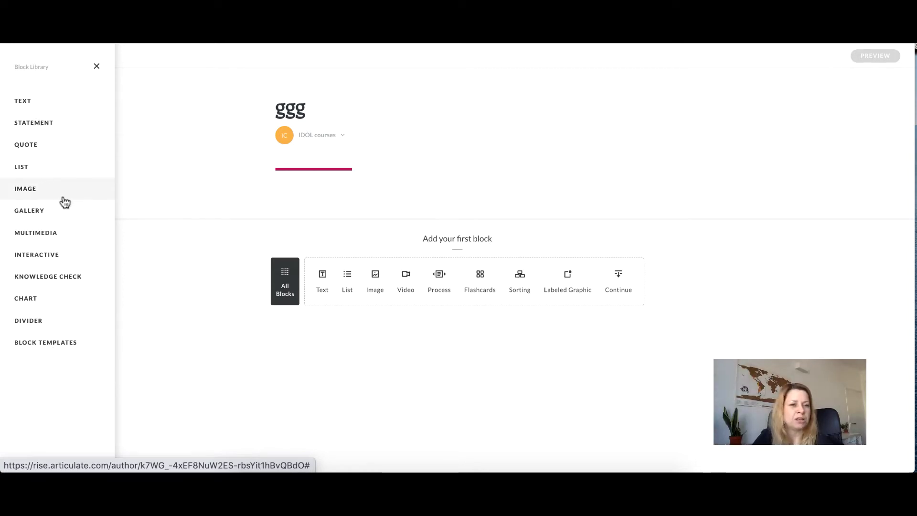
left_click(61, 258)
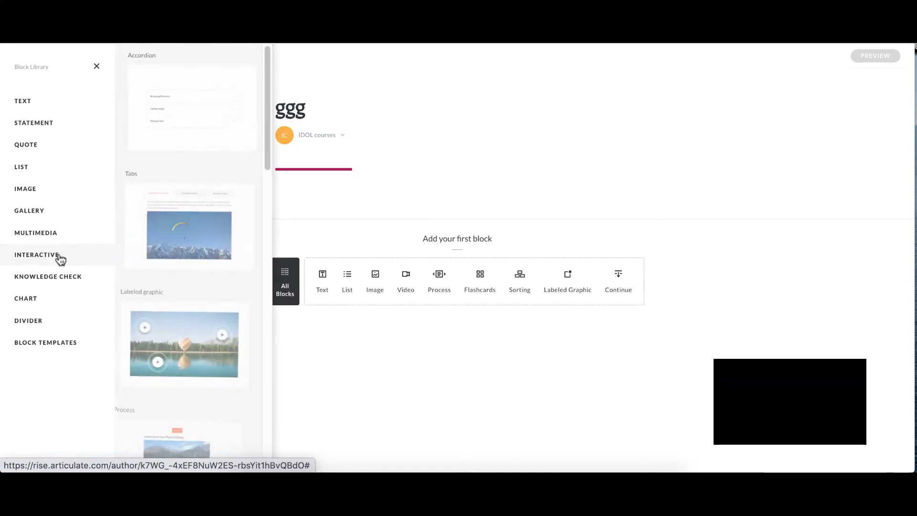
left_click(176, 127)
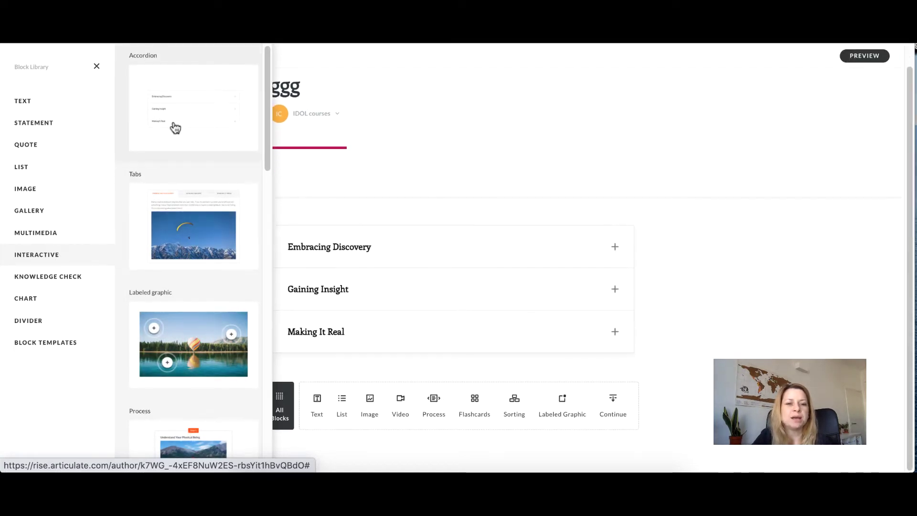
left_click(212, 254)
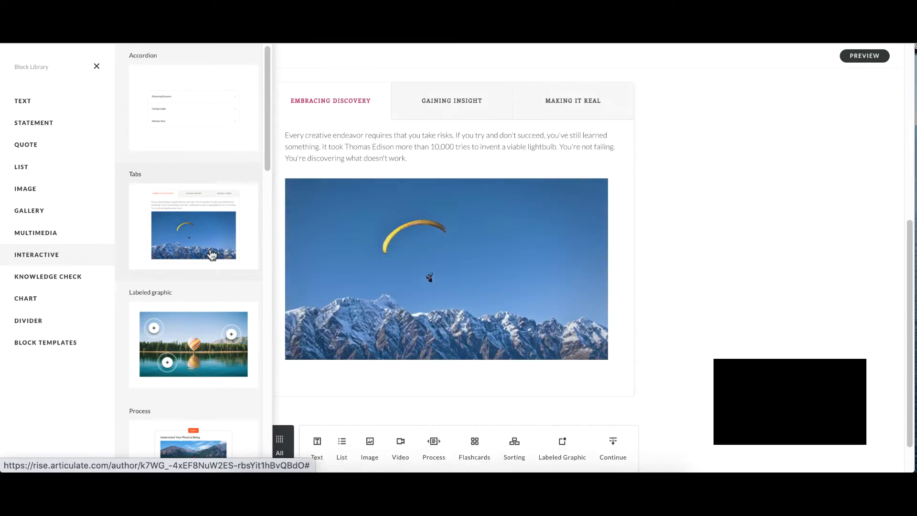
left_click(187, 352)
scroll(187, 352, "down", 3)
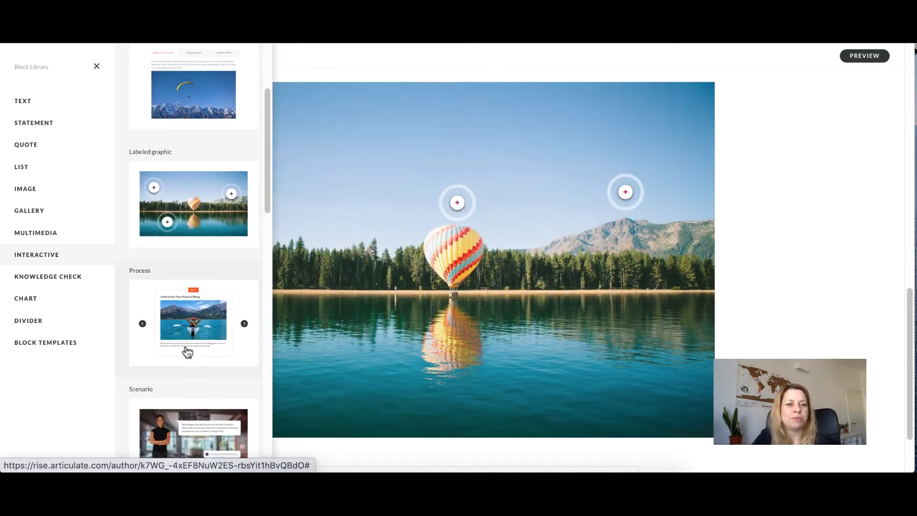
left_click(187, 345)
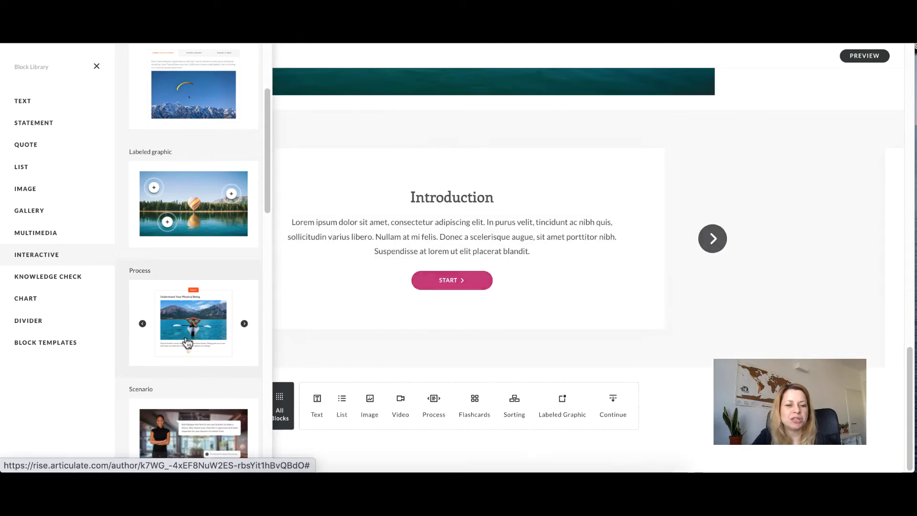
left_click(182, 420)
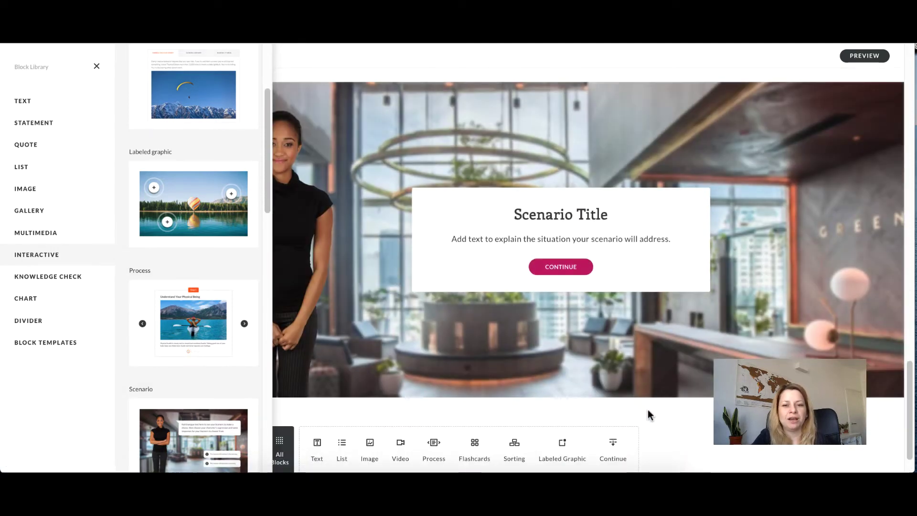
Review the available Multimedia block types, including audio, video, embed and attachment, and leave the block library
left_click(49, 237)
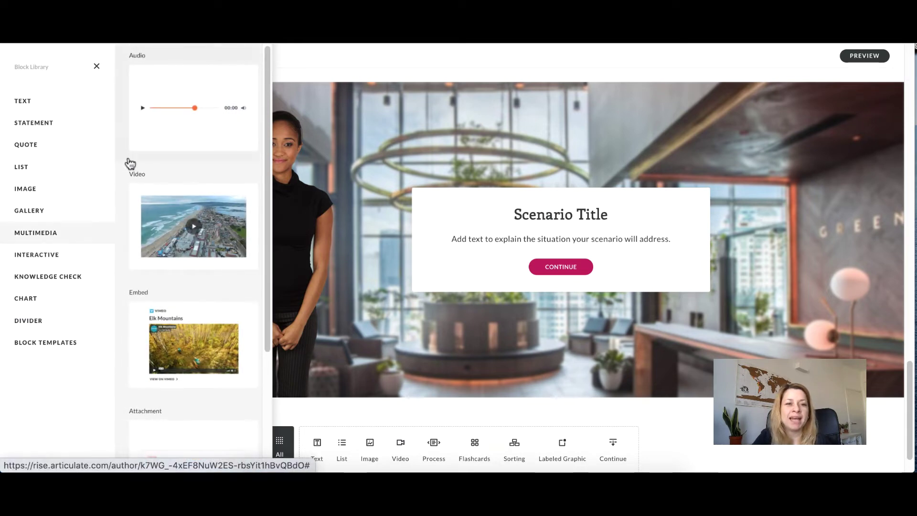
scroll(161, 238, "down", 2)
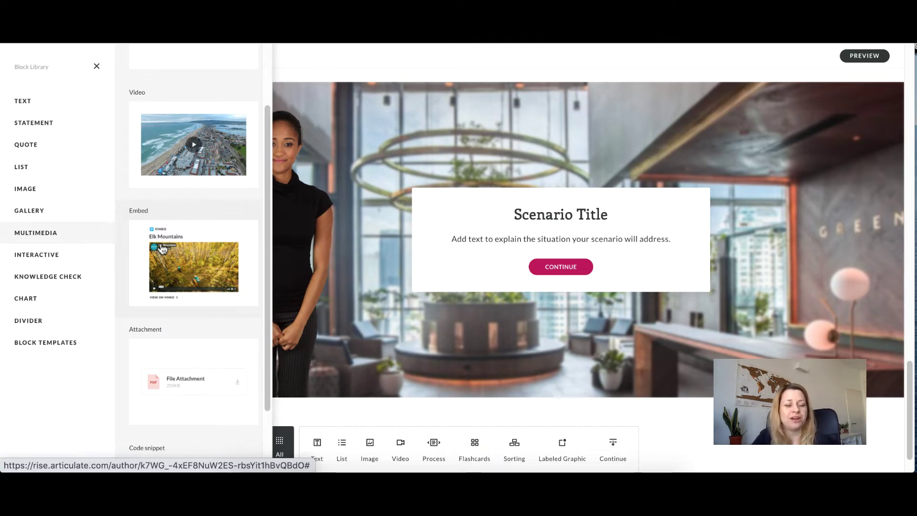
scroll(163, 248, "down", 2)
left_click(667, 420)
Insert a Line chart block between the Process and Scenario blocks and leave the block library
scroll(441, 295, "up", 3)
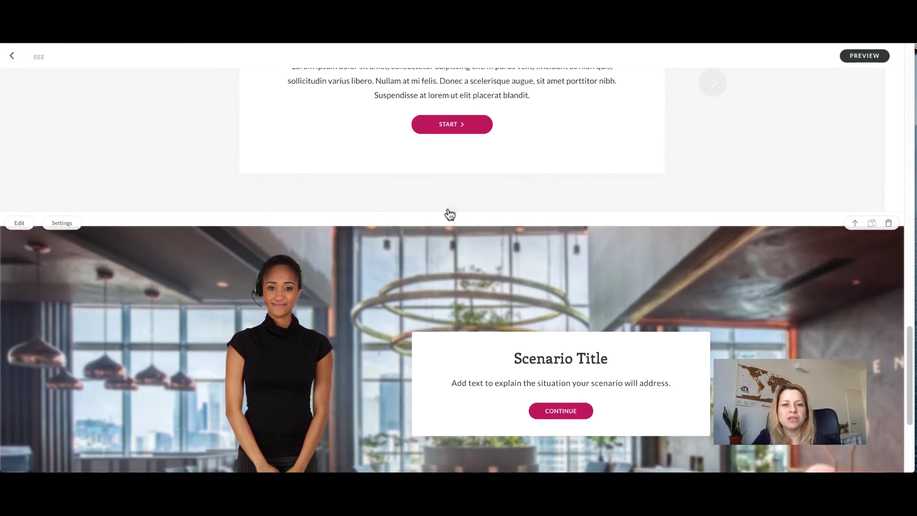
left_click(452, 213)
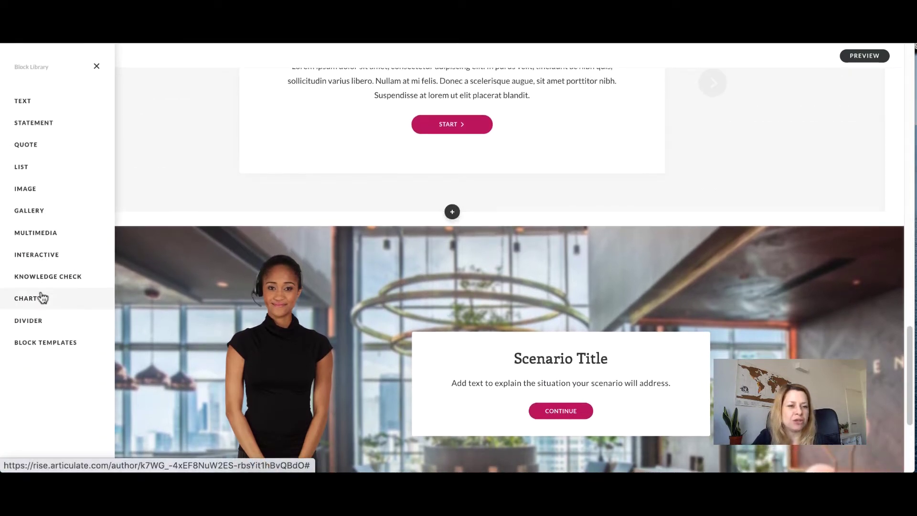
mouse_move(42, 300)
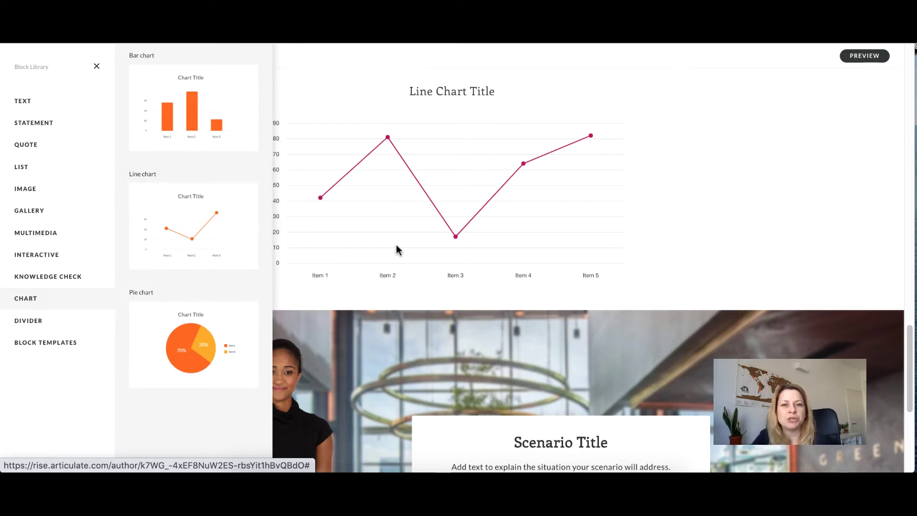
left_click(97, 66)
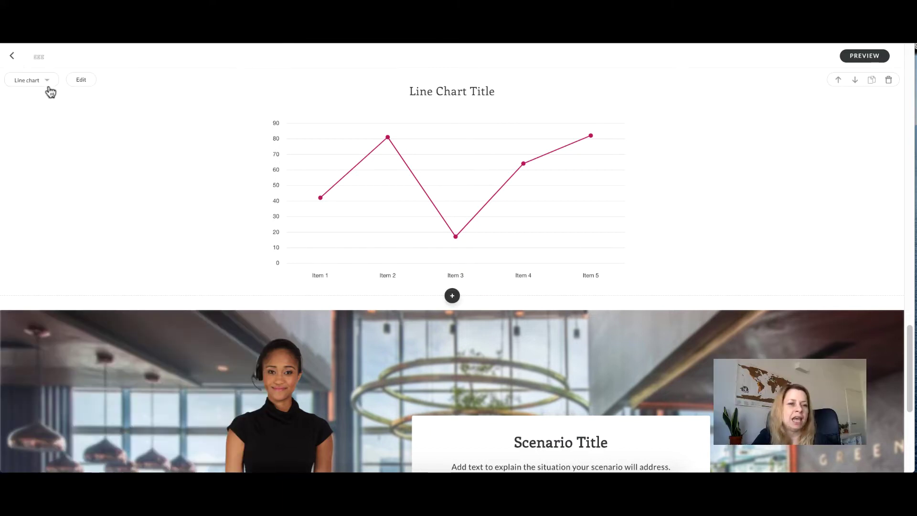
Examine the editing controls of the lesson's blocks, including the Process block's content editor and its settings
scroll(26, 86, "up", 1)
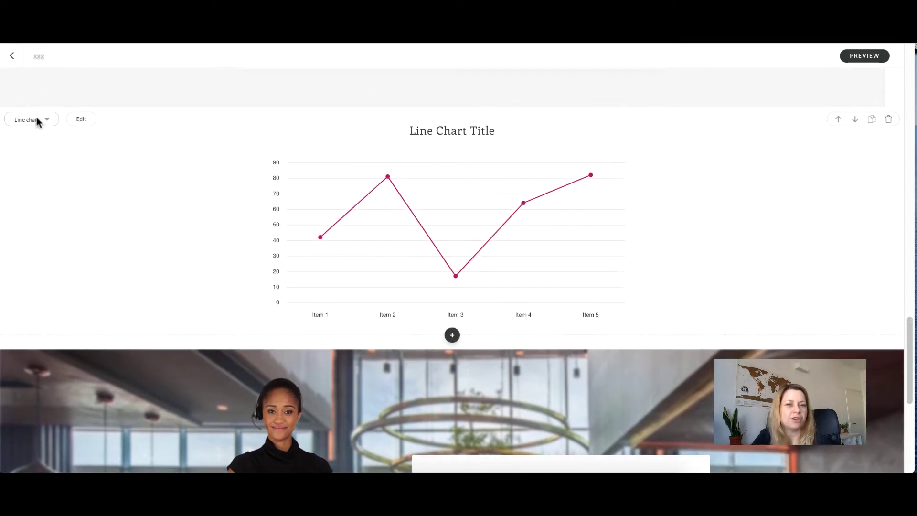
scroll(82, 235, "down", 2)
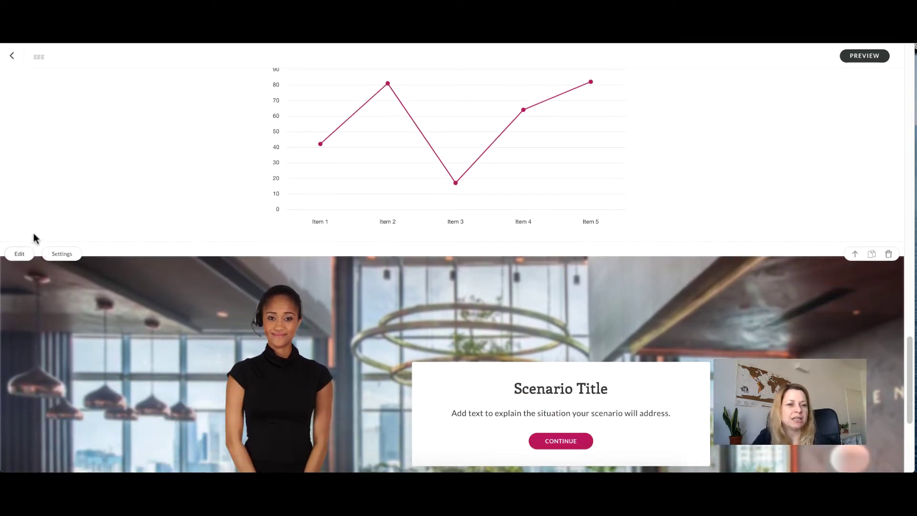
scroll(65, 184, "up", 5)
scroll(65, 187, "up", 4)
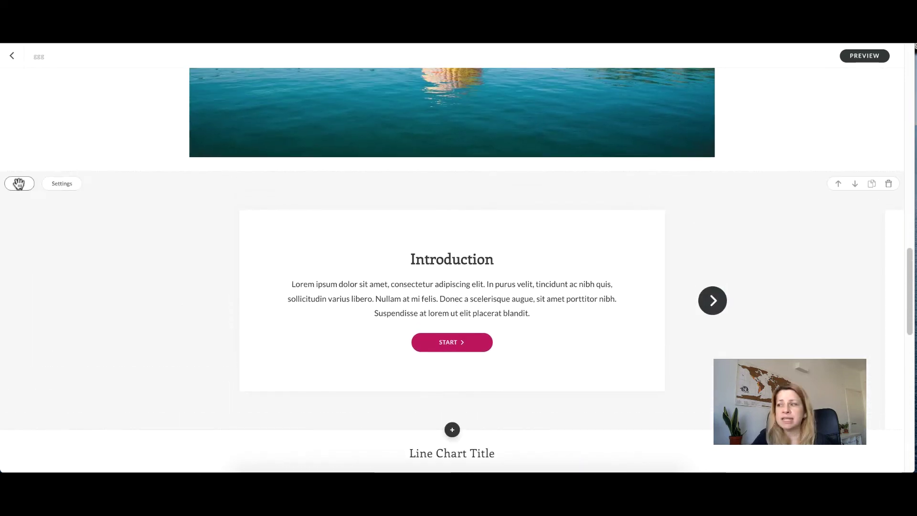
left_click(19, 183)
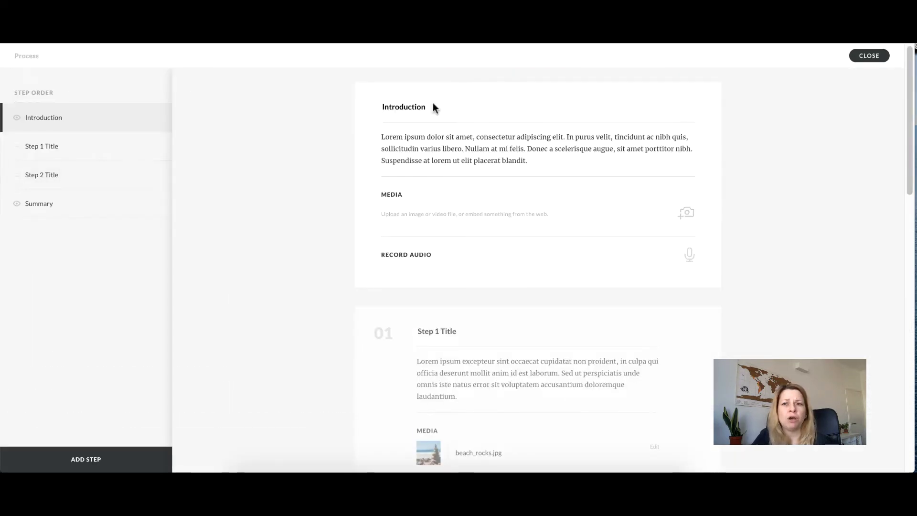
left_click(888, 55)
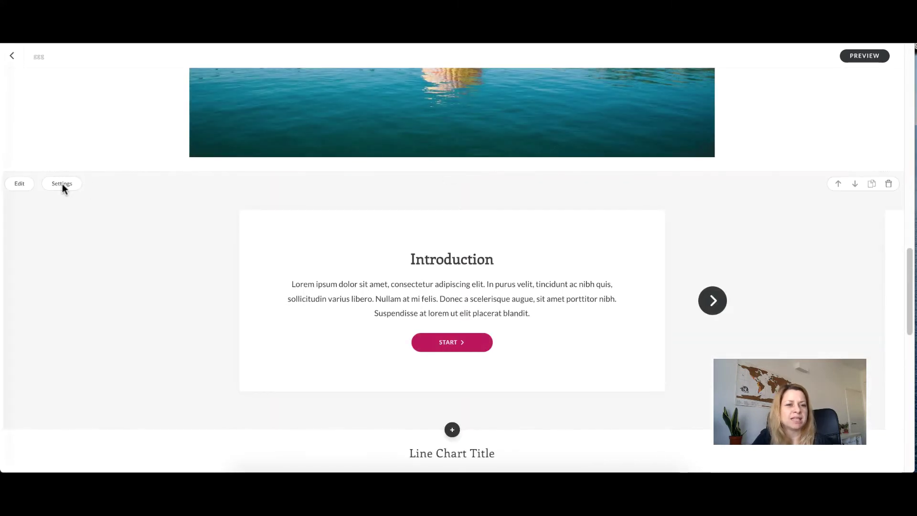
left_click(61, 185)
left_click(261, 67)
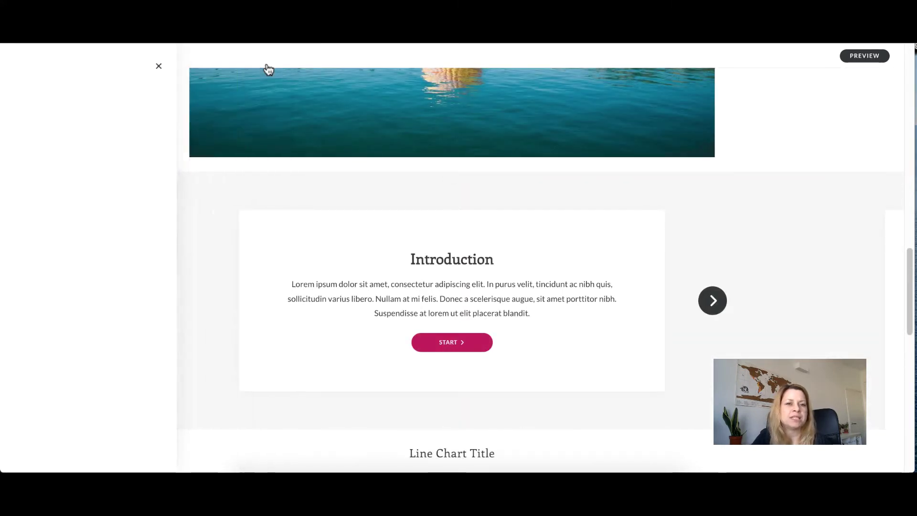
Return from the ggg lesson to the course outline and open the course settings
scroll(68, 193, "up", 4)
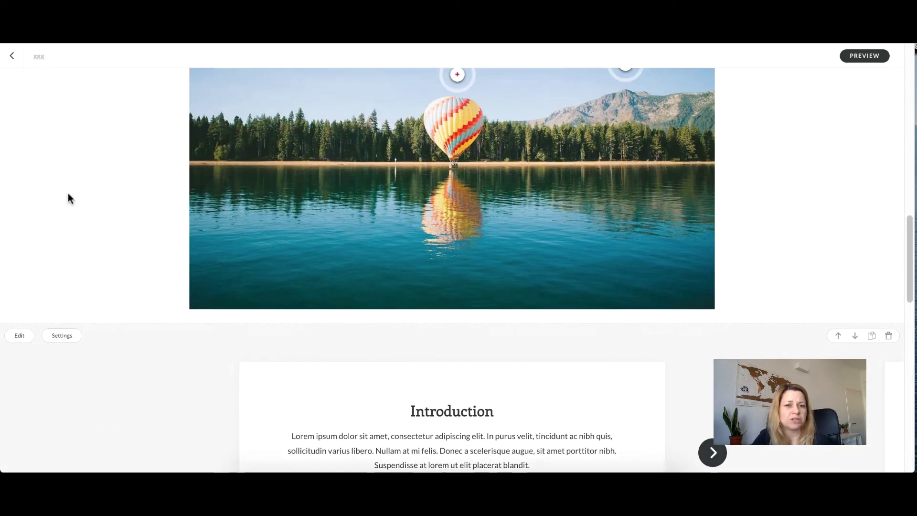
scroll(68, 193, "up", 2)
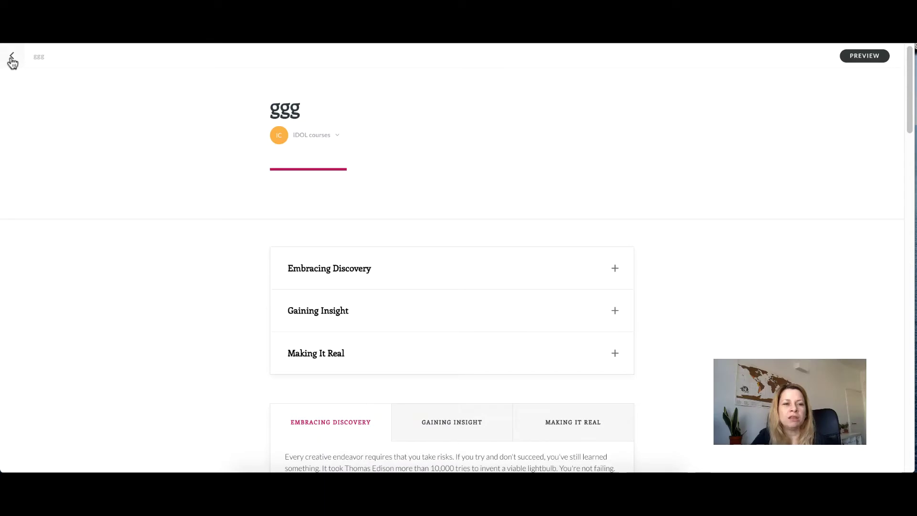
left_click(11, 58)
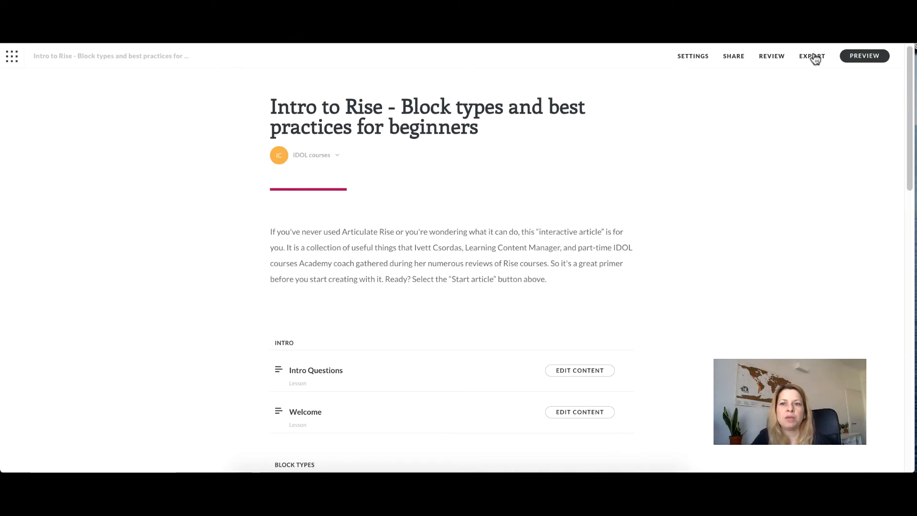
left_click(685, 57)
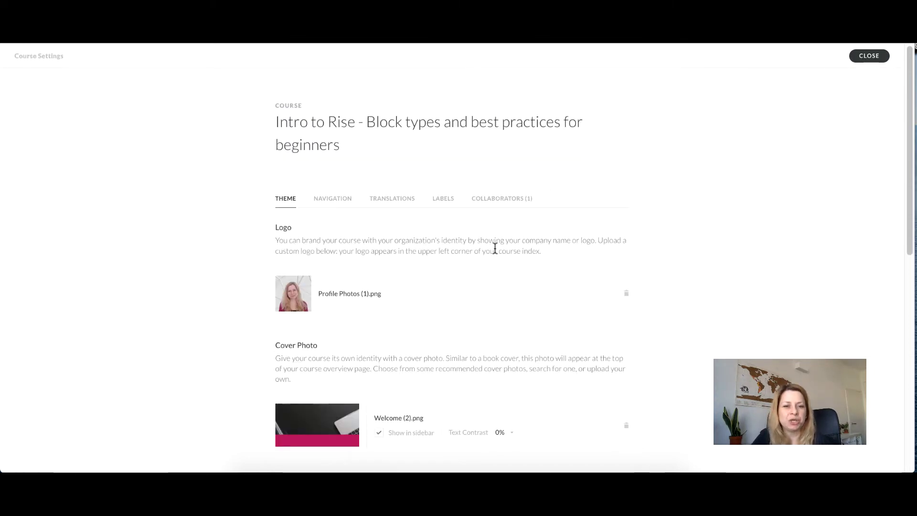
Review the course's Theme settings, including logo, cover photo, font and color customization, and block entrance animations
scroll(494, 248, "down", 7)
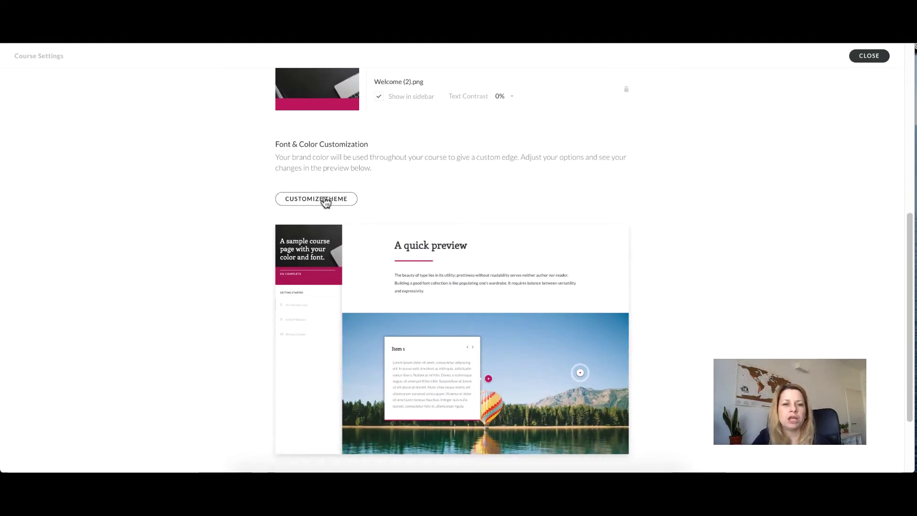
scroll(402, 193, "down", 3)
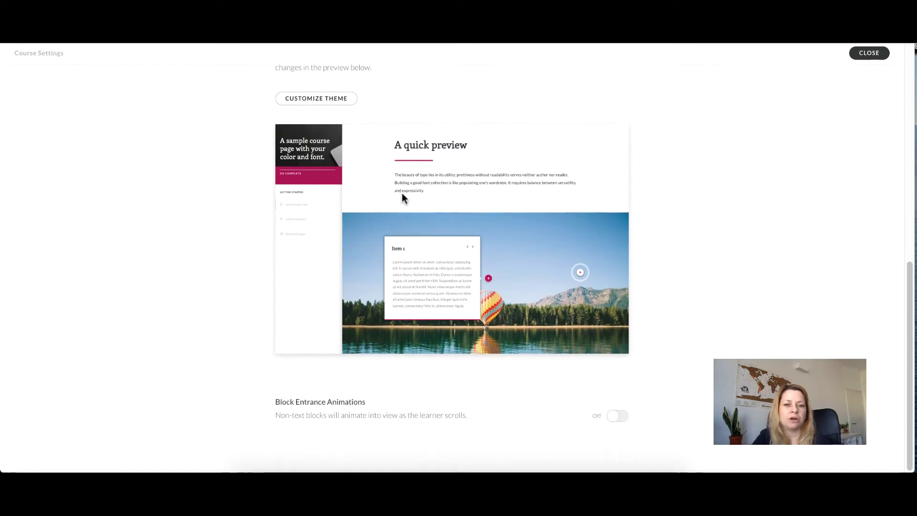
scroll(402, 193, "up", 1)
scroll(402, 193, "up", 2)
scroll(402, 193, "down", 3)
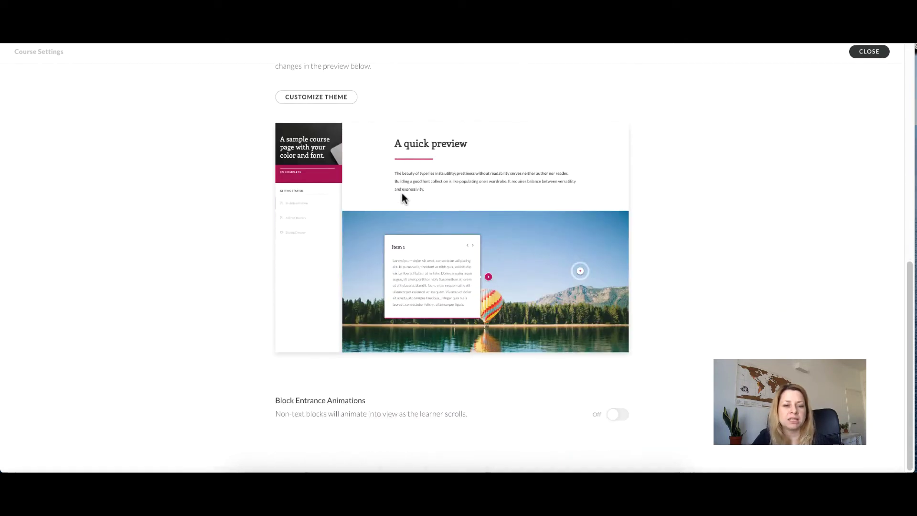
scroll(402, 193, "up", 1)
scroll(403, 193, "up", 10)
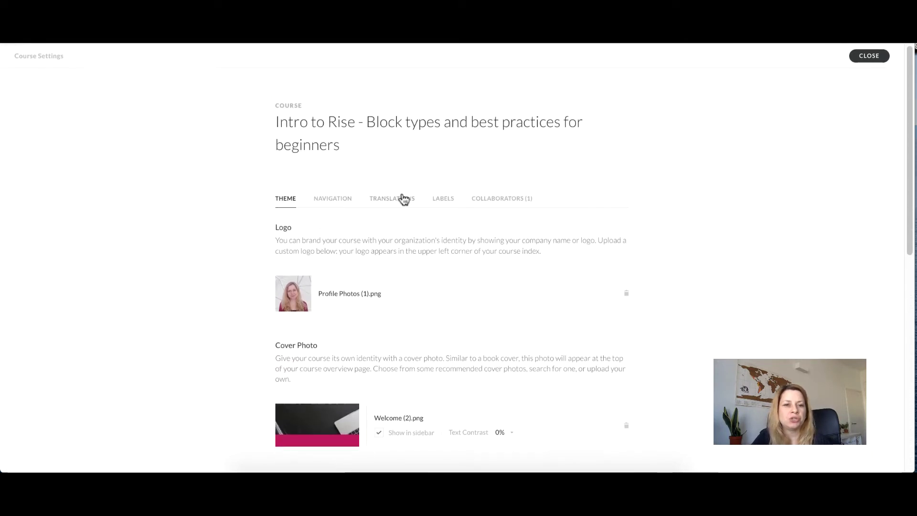
View the course's Navigation settings, rechecking the Theme settings in between, and close the course settings
left_click(334, 200)
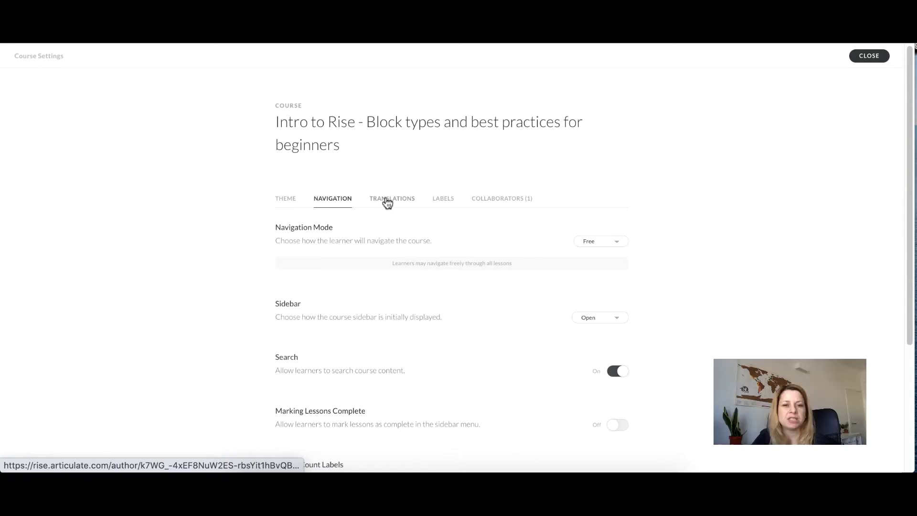
left_click(282, 200)
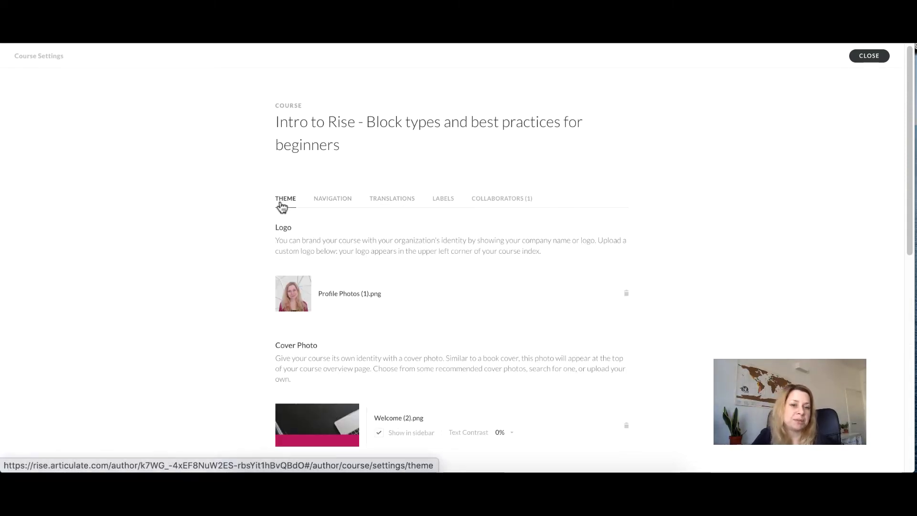
left_click(330, 203)
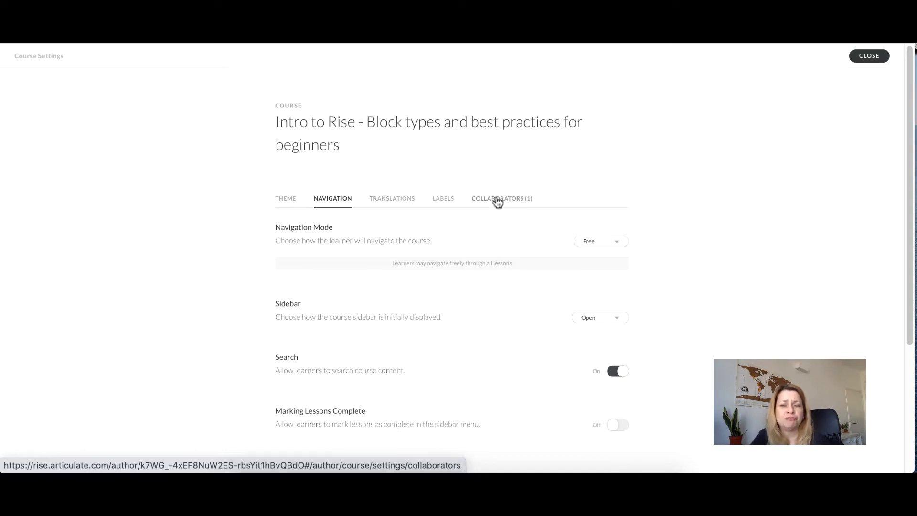
left_click(869, 56)
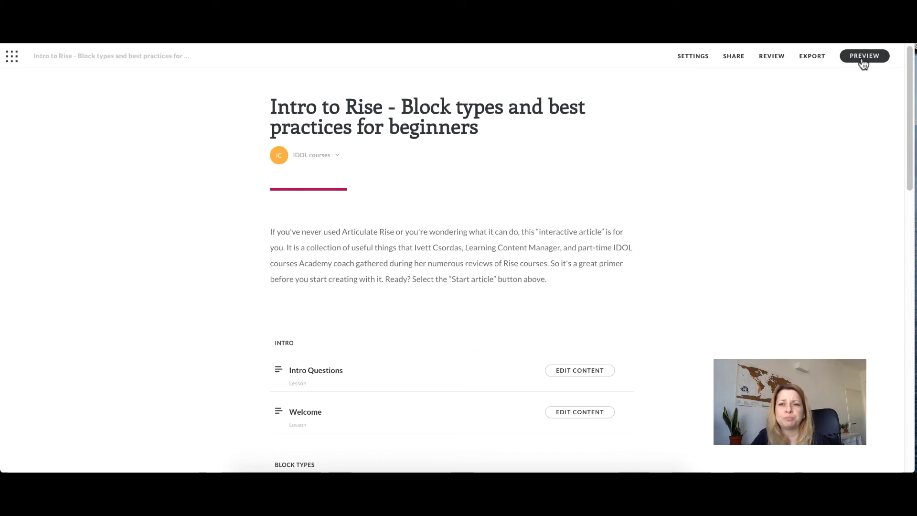
Show the course's Review options, dismiss them, and look through the lessons in the course outline
left_click(770, 60)
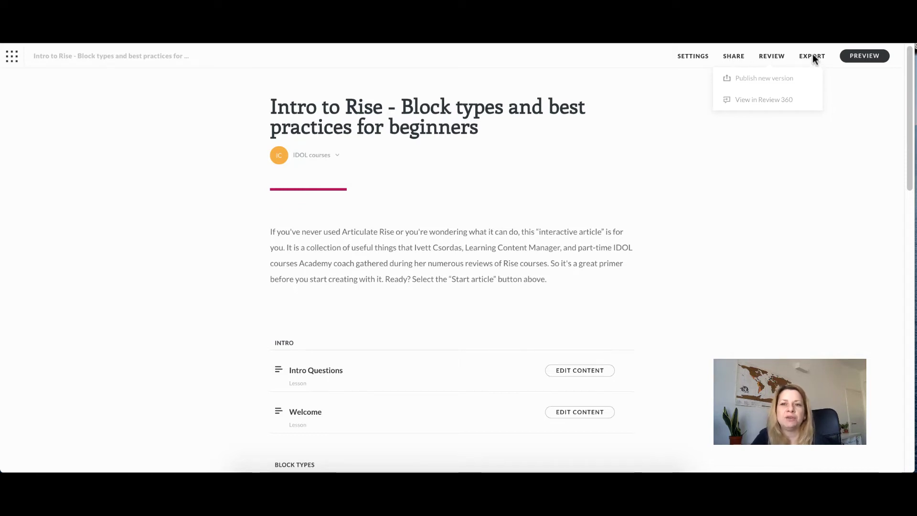
left_click(677, 214)
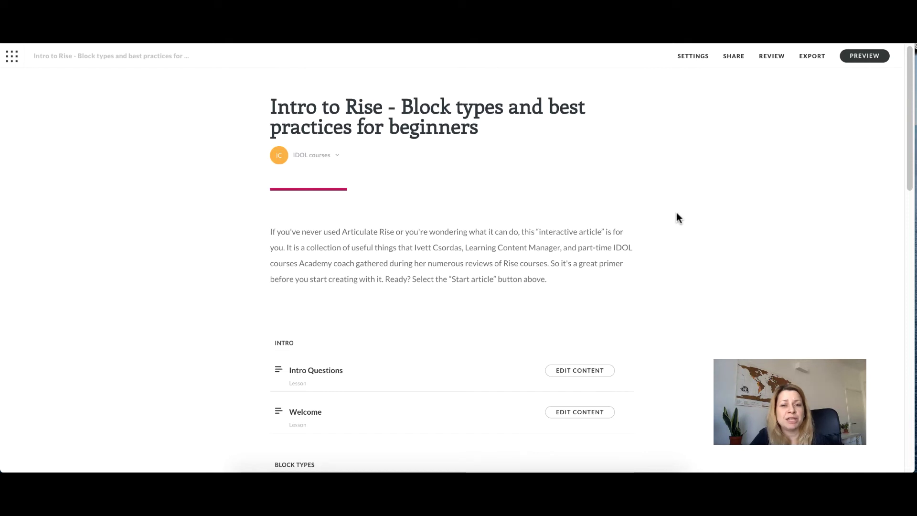
scroll(677, 214, "down", 2)
scroll(677, 213, "down", 9)
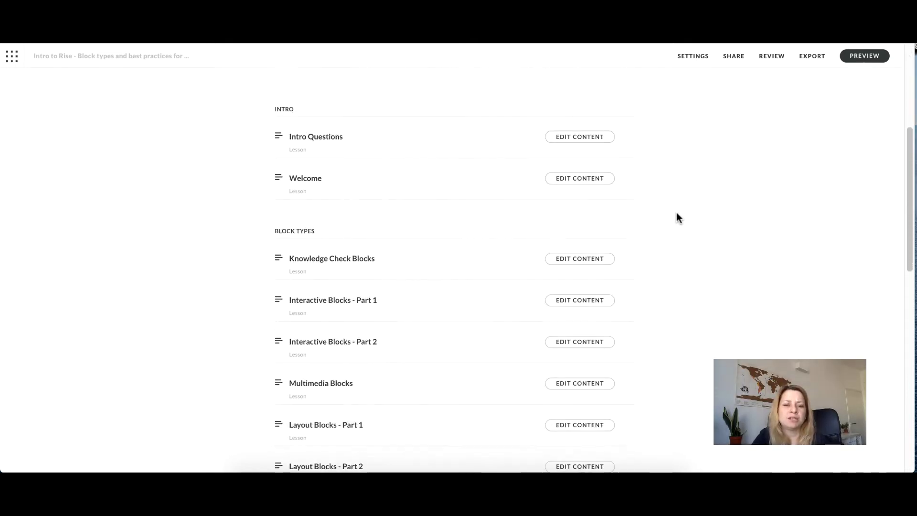
scroll(679, 218, "down", 2)
scroll(678, 218, "up", 2)
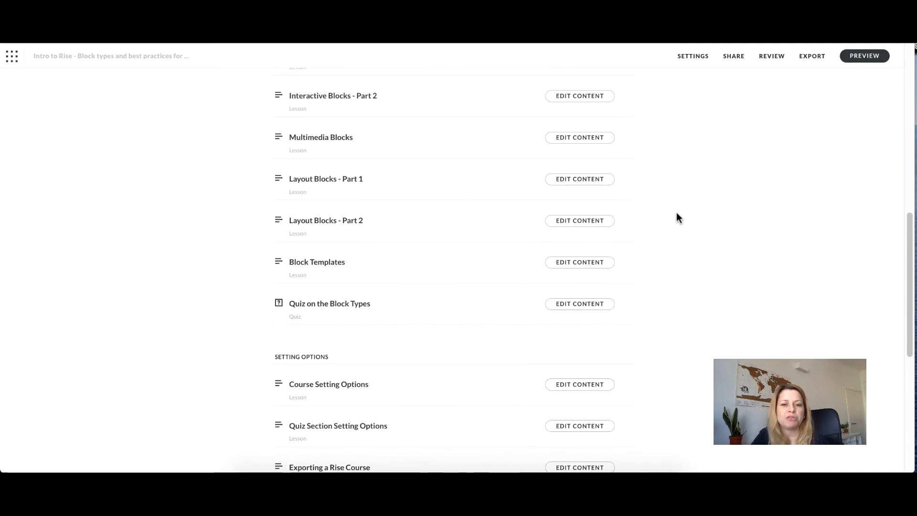
Open the Block Templates lesson, browse the saved block templates in the block library, and leave the lesson
left_click(575, 263)
left_click(452, 356)
left_click(48, 344)
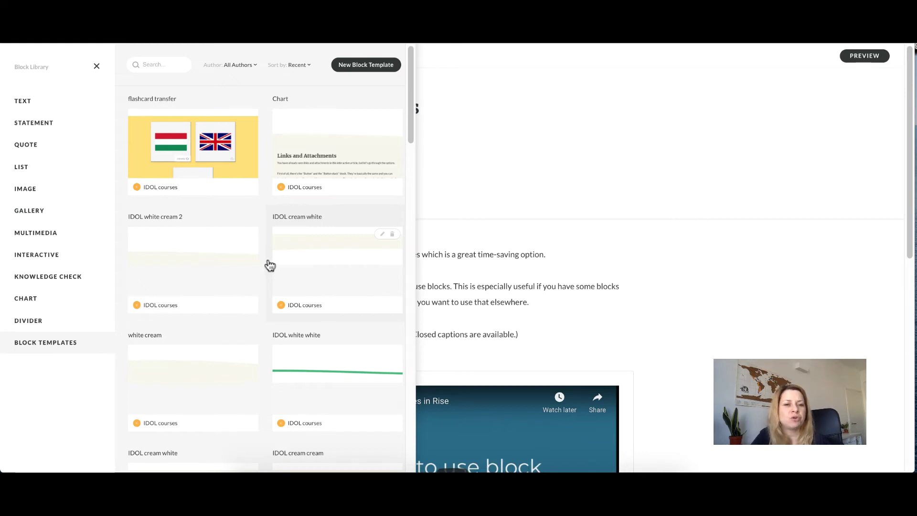
scroll(251, 247, "down", 20)
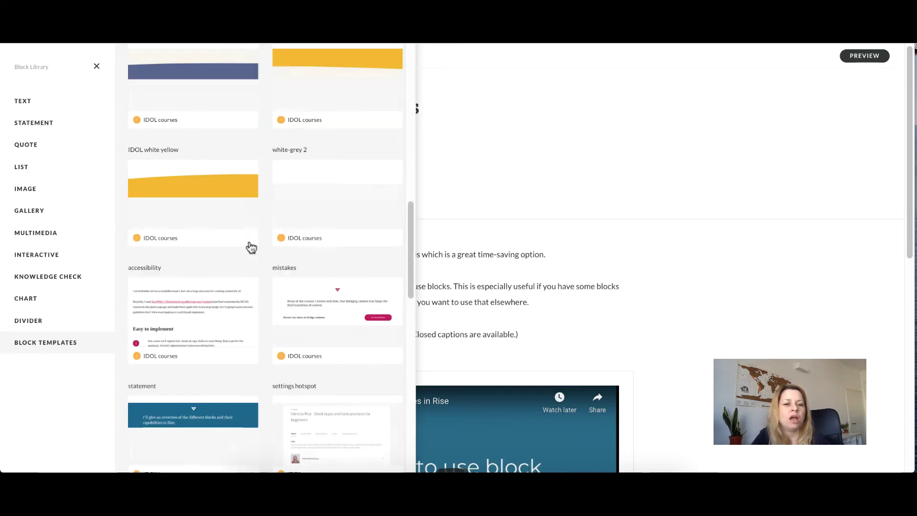
scroll(249, 247, "down", 9)
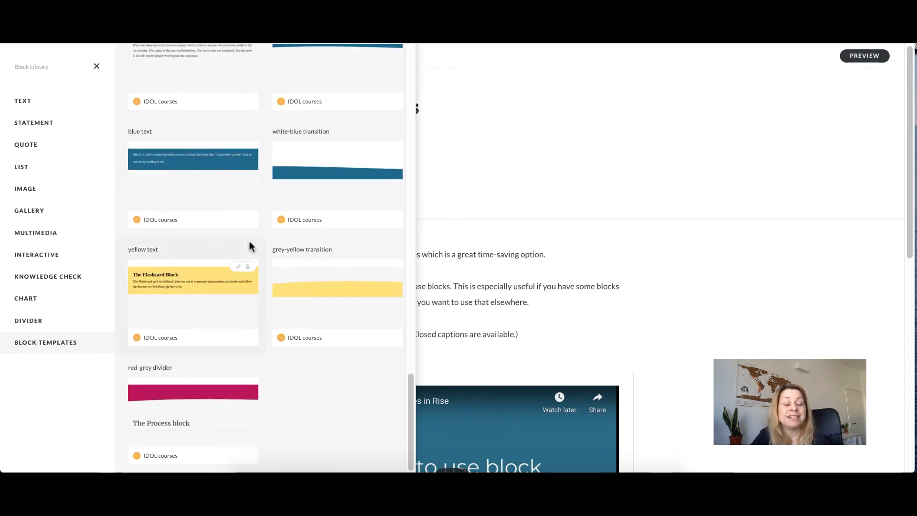
left_click(573, 147)
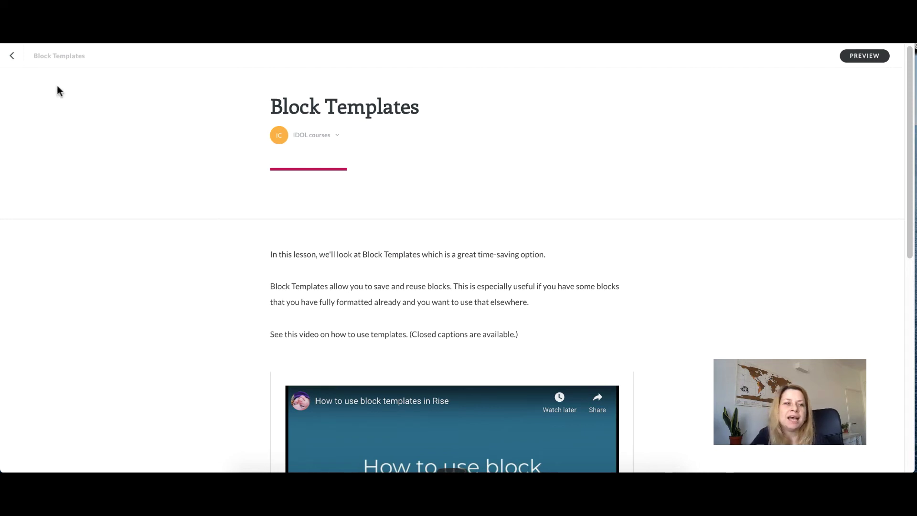
left_click(13, 56)
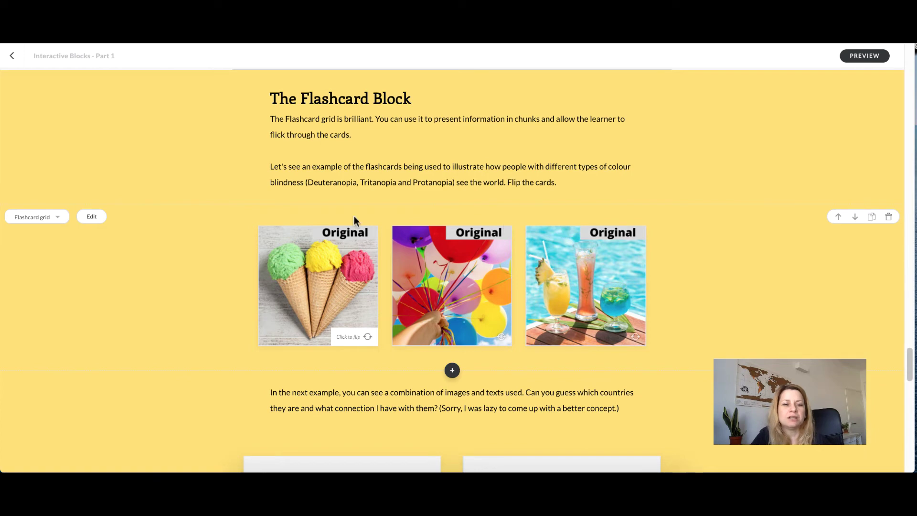
Flip the ice cream flashcard and the Hungary flashcard in the Interactive Blocks - Part 1 lesson to view both sides
left_click(325, 279)
left_click(325, 280)
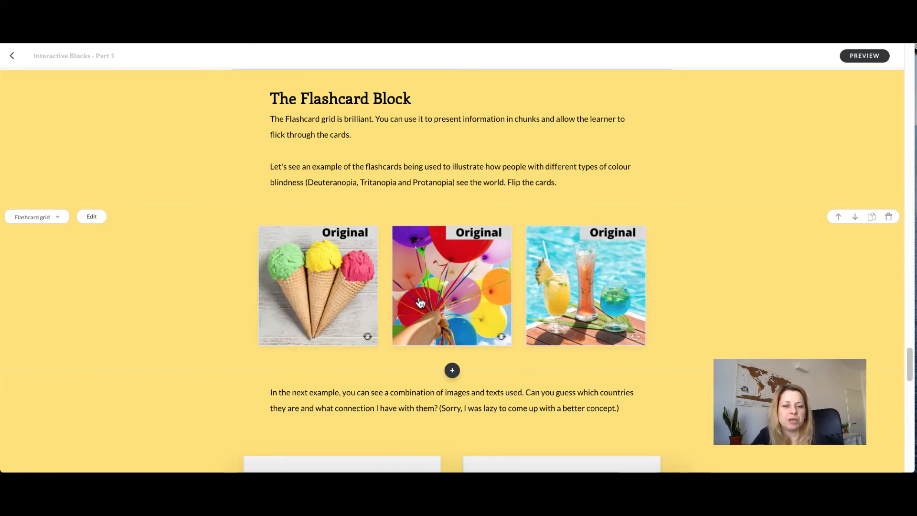
scroll(420, 302, "down", 4)
left_click(353, 380)
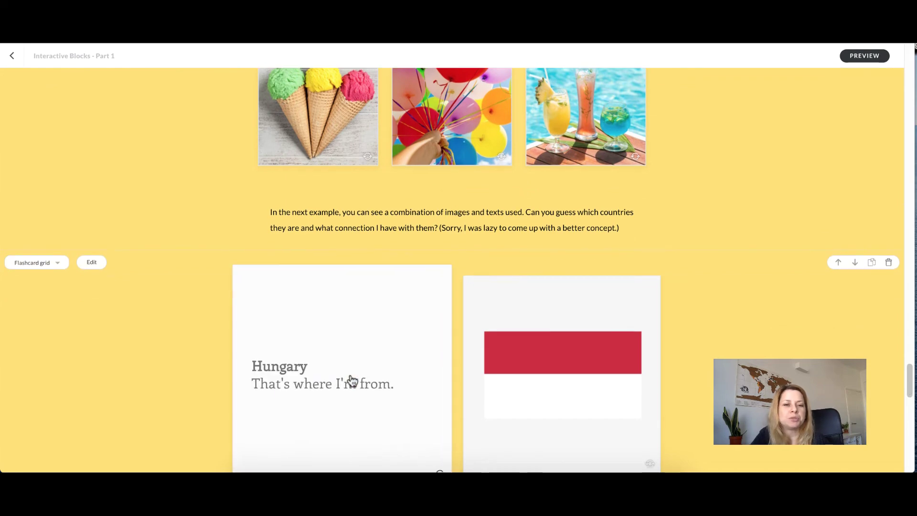
left_click(351, 381)
scroll(319, 187, "up", 2)
scroll(319, 184, "up", 2)
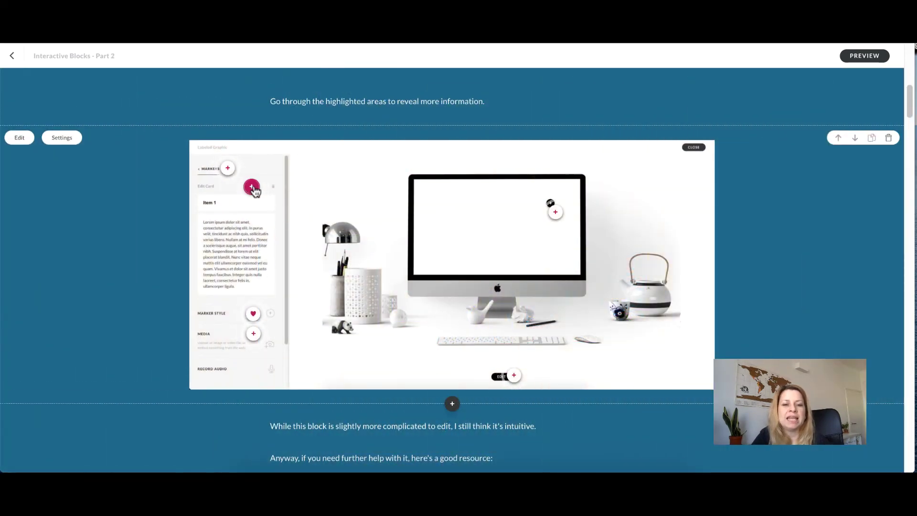
View the Panel and Back to main panel markers on the labeled graphic in the Interactive Blocks - Part 2 lesson
left_click(252, 187)
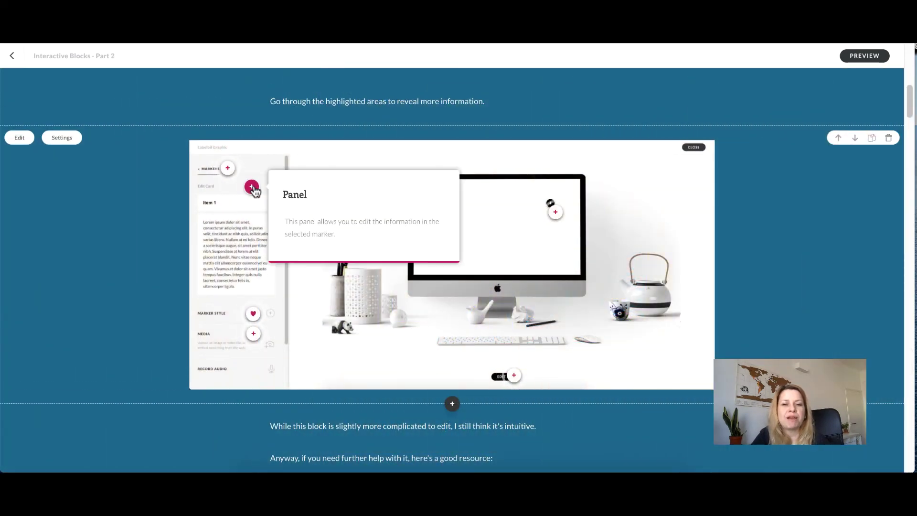
left_click(228, 169)
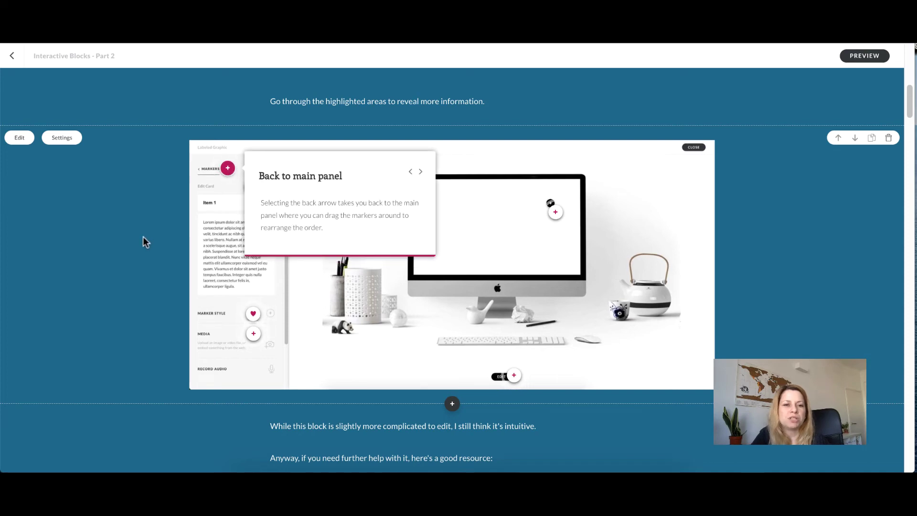